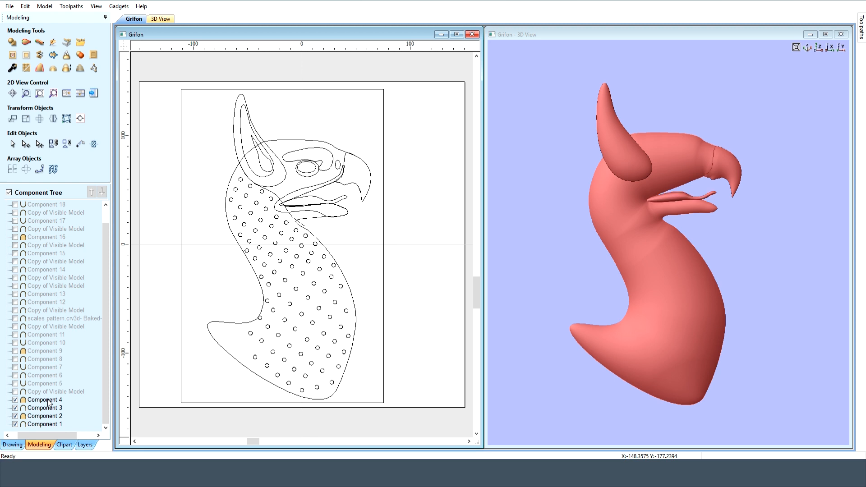
Step: Hide Components 1 to 4 together and show the Copy of Visible Model directly above Component 4
click(49, 401)
shift+click(51, 425)
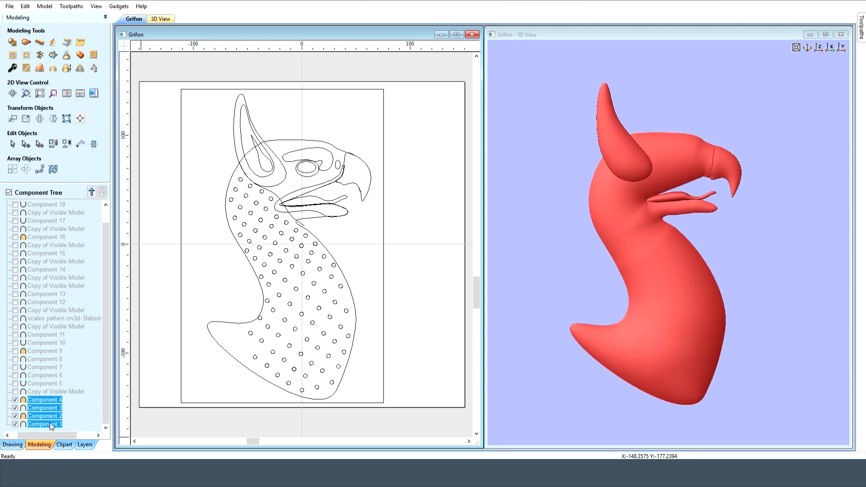
click(15, 400)
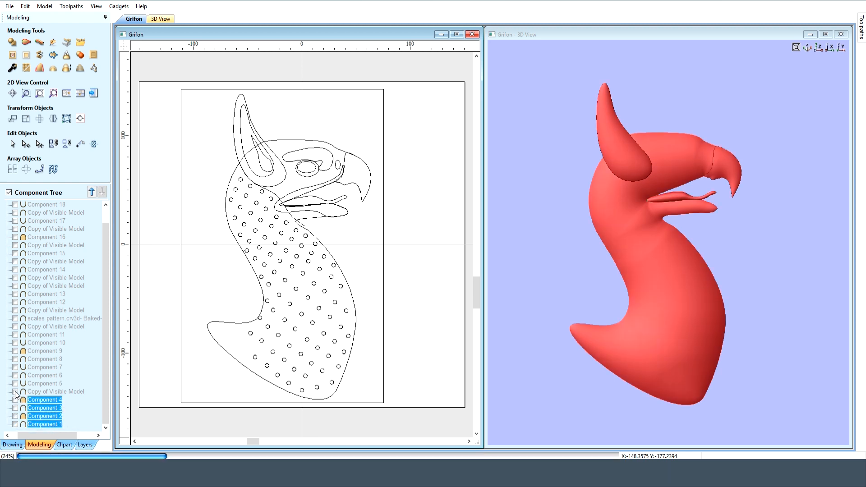
click(15, 391)
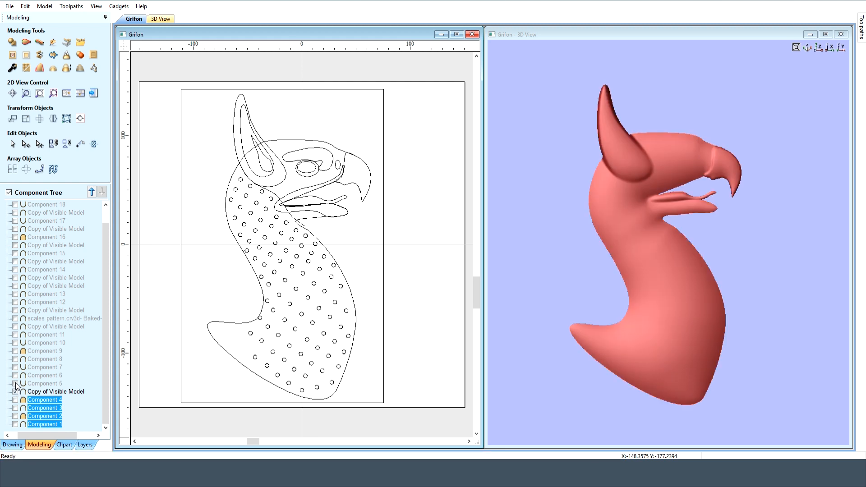
Step: Show Components 5 through 11 one by one on top of the visible model copy
click(15, 383)
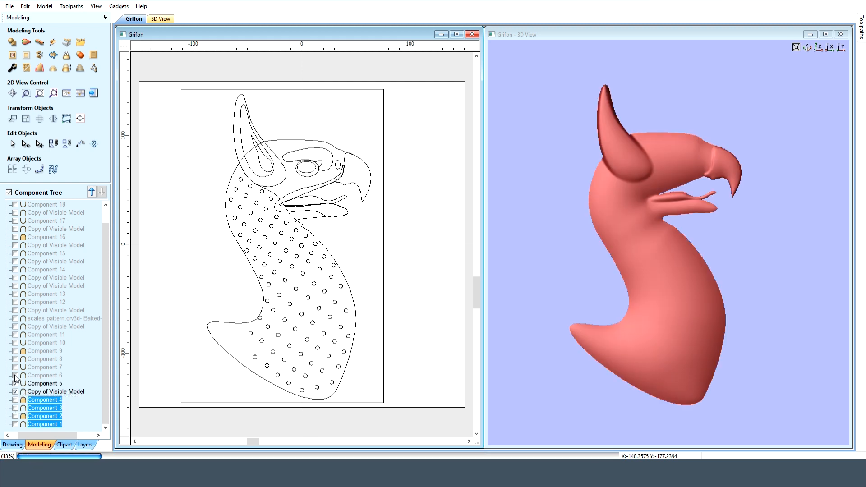
click(15, 375)
click(15, 367)
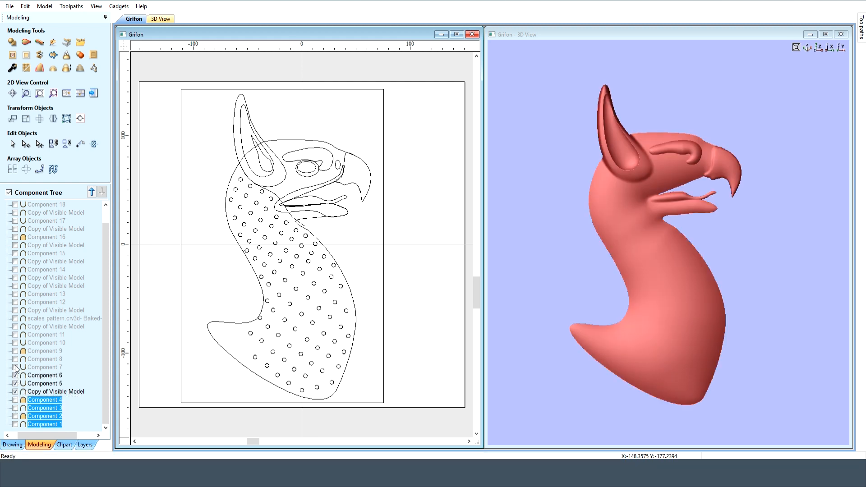
click(15, 359)
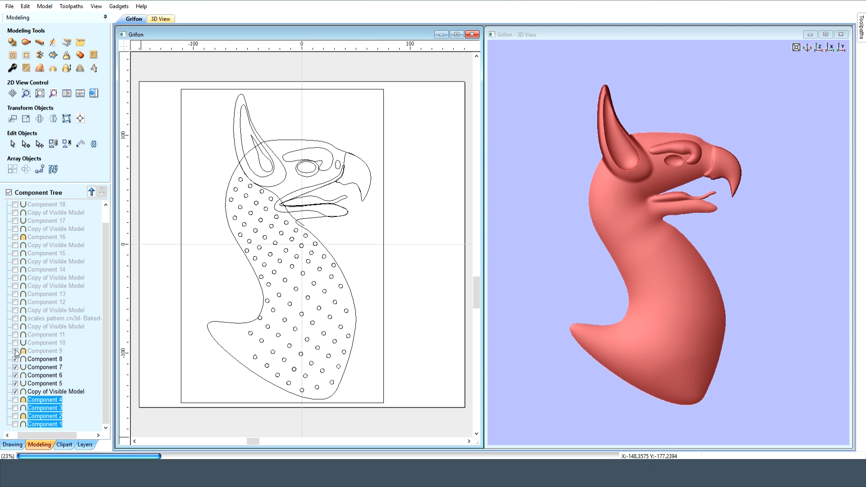
click(15, 351)
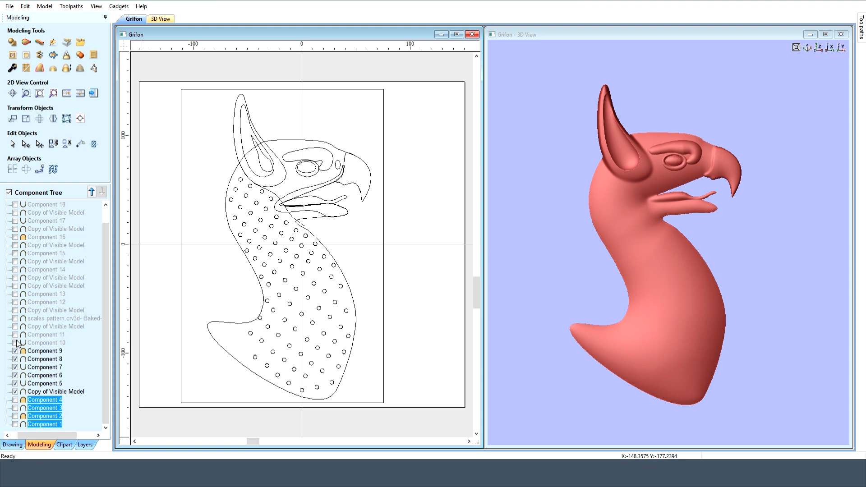
click(15, 343)
click(15, 335)
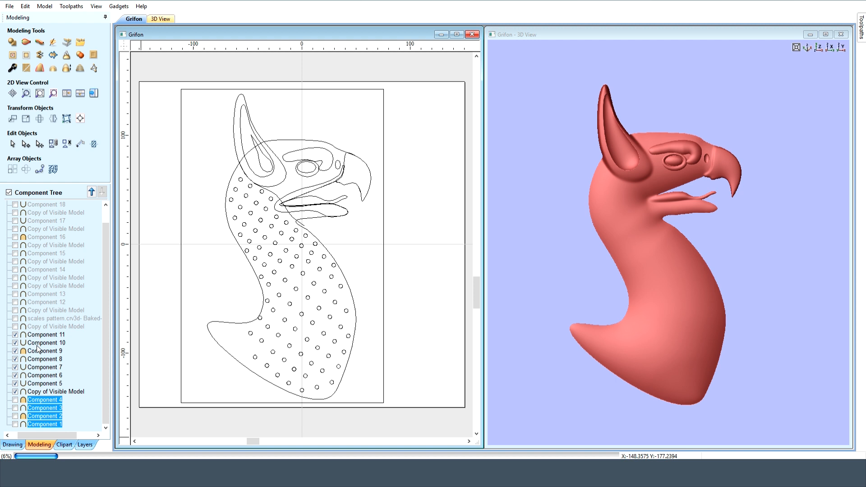
Step: Hide Components 5 to 11 with their base model copy, and show the Copy of Visible Model above Component 11
click(51, 392)
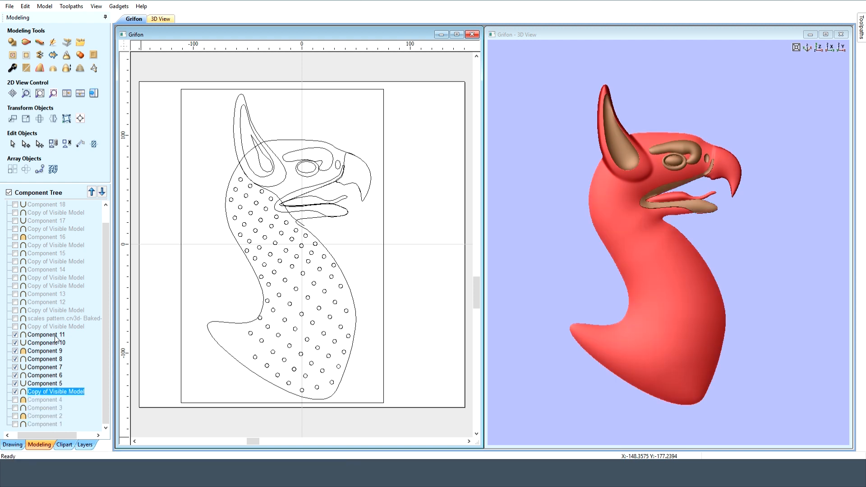
shift+click(31, 336)
click(15, 335)
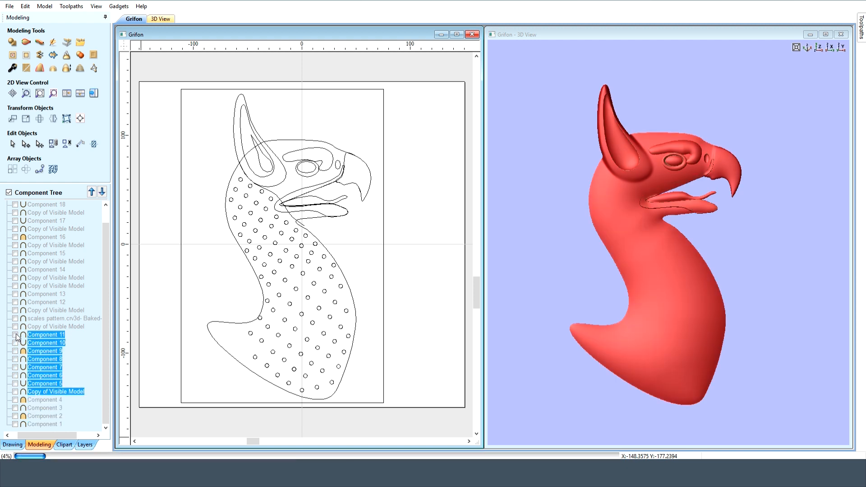
click(16, 327)
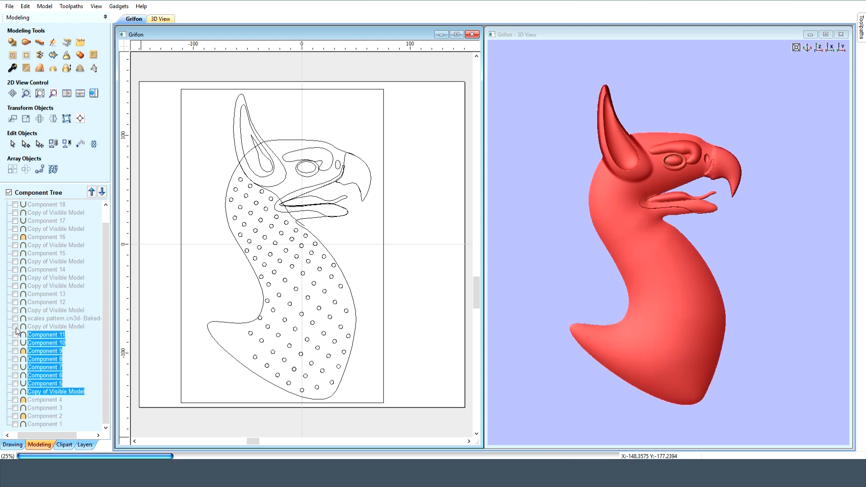
click(88, 342)
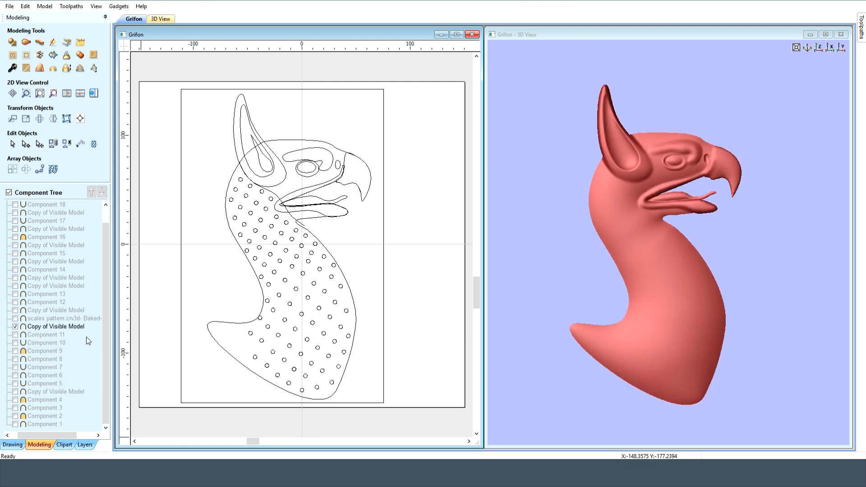
Step: Show the scales pattern component on its own, then combined with the Copy of Visible Model beneath it, and select both
click(15, 327)
click(16, 318)
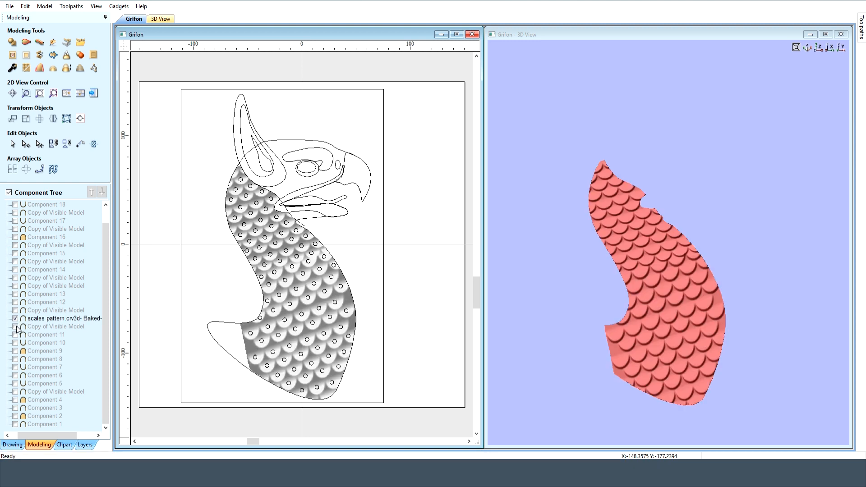
click(15, 326)
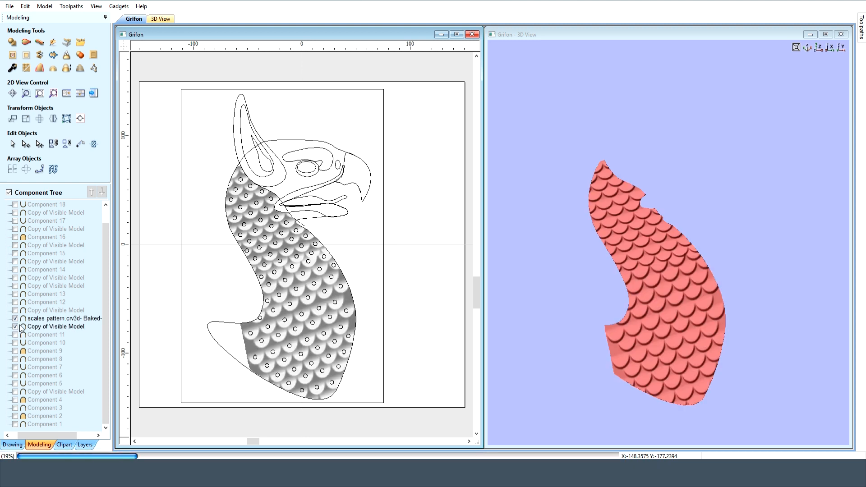
click(44, 327)
shift+click(42, 319)
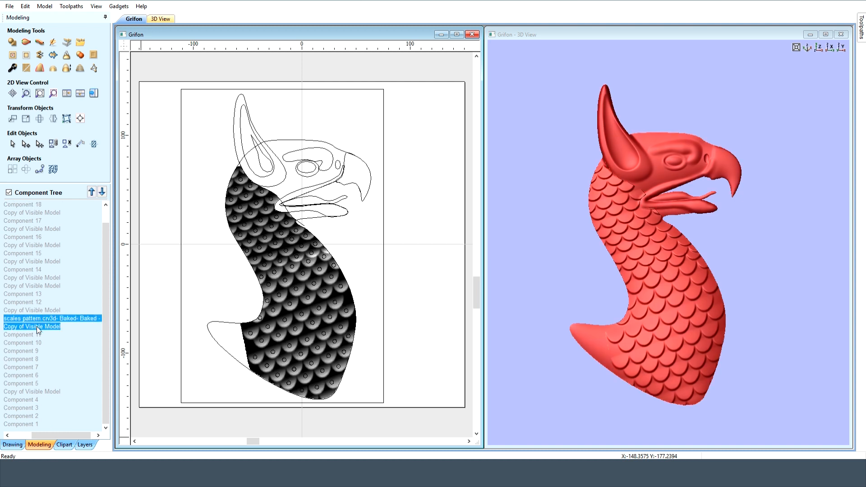
Step: Show the Copy of Visible Model above the scales pattern, and hide the scales pattern with its base copy
drag(60, 434, 22, 436)
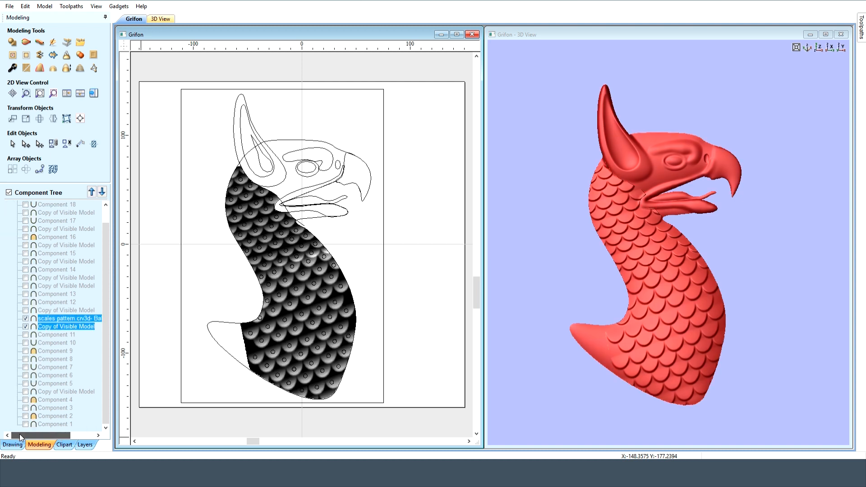
click(26, 311)
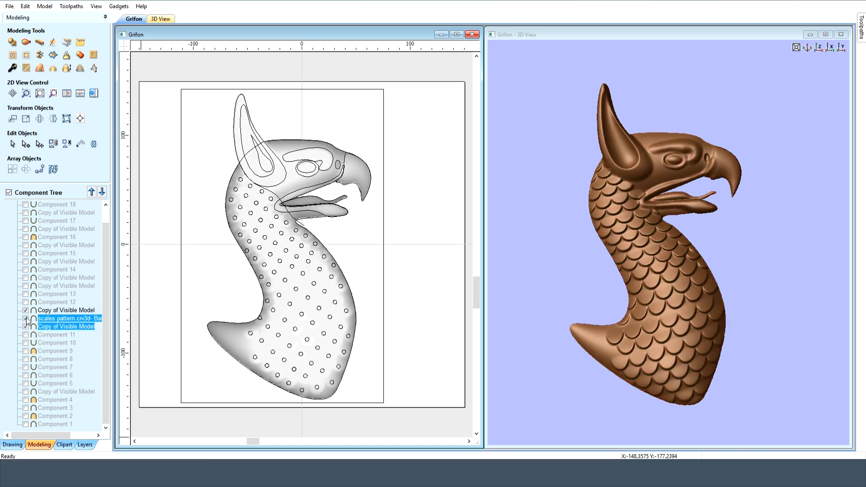
click(26, 326)
click(25, 326)
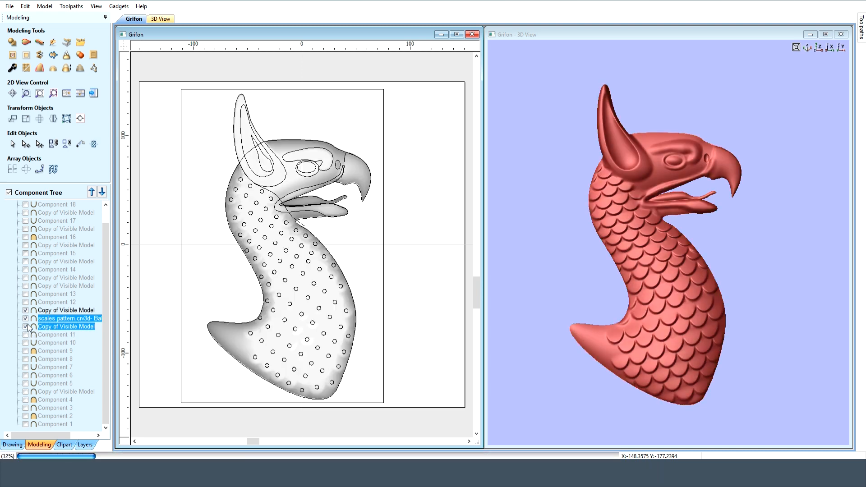
click(26, 327)
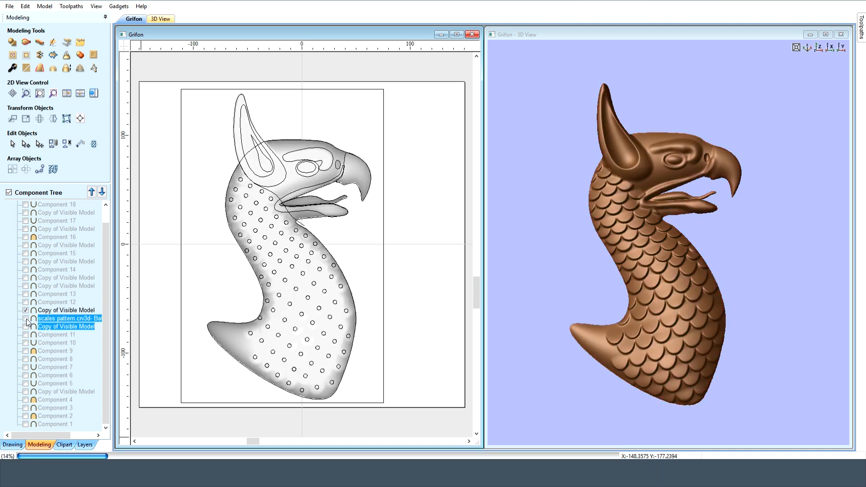
click(93, 302)
drag(74, 436, 53, 436)
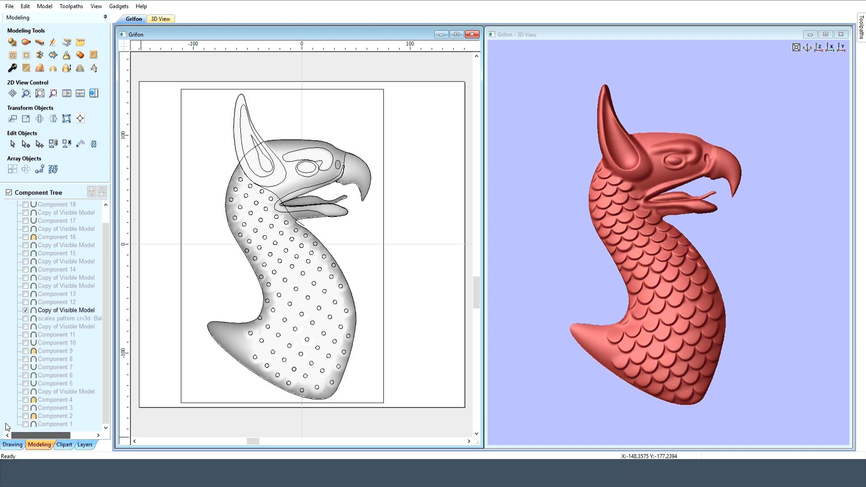
Step: Show Components 12 and 13 on top of the visible scaled model copy
click(26, 302)
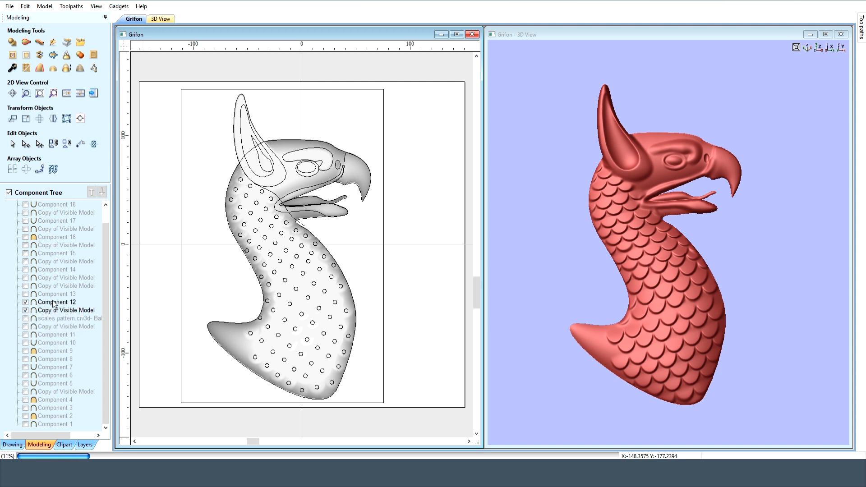
click(26, 294)
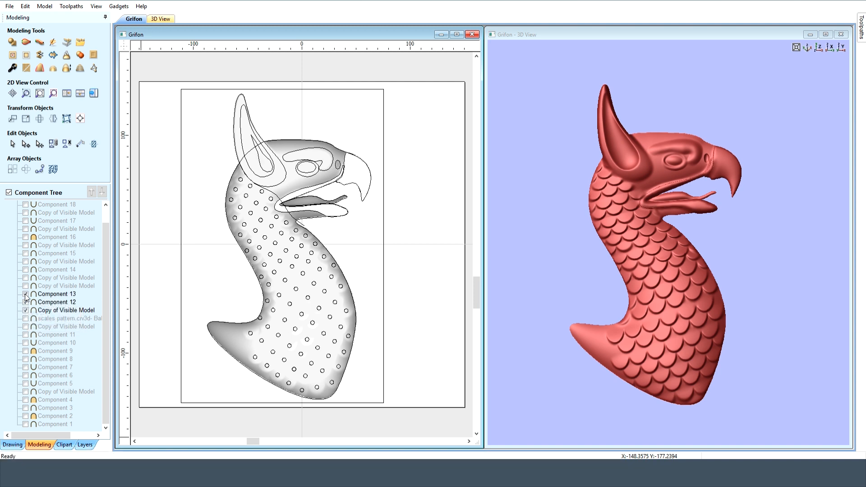
Step: Hide Components 12 and 13 with their base copy, and show and select the Copy of Visible Model above Component 13
click(49, 311)
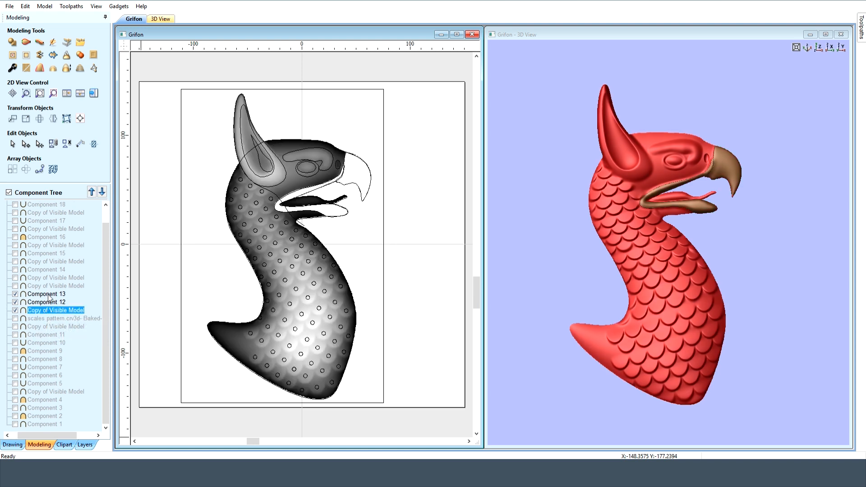
shift+click(23, 295)
click(15, 294)
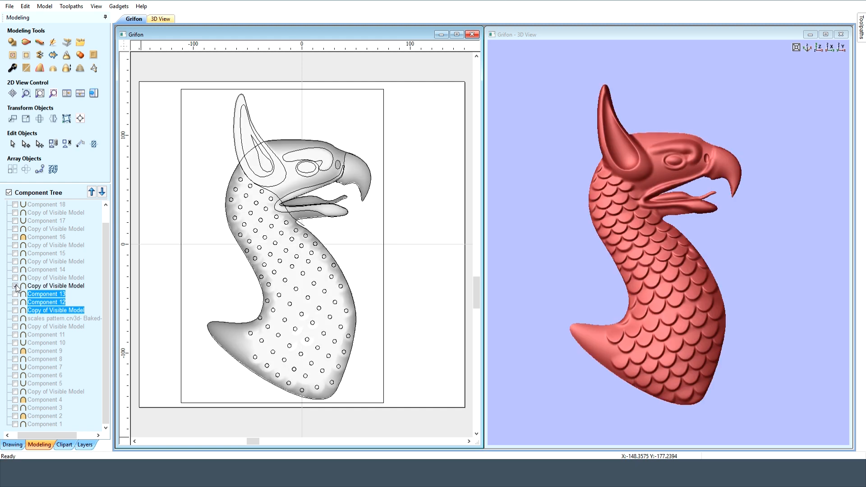
click(70, 287)
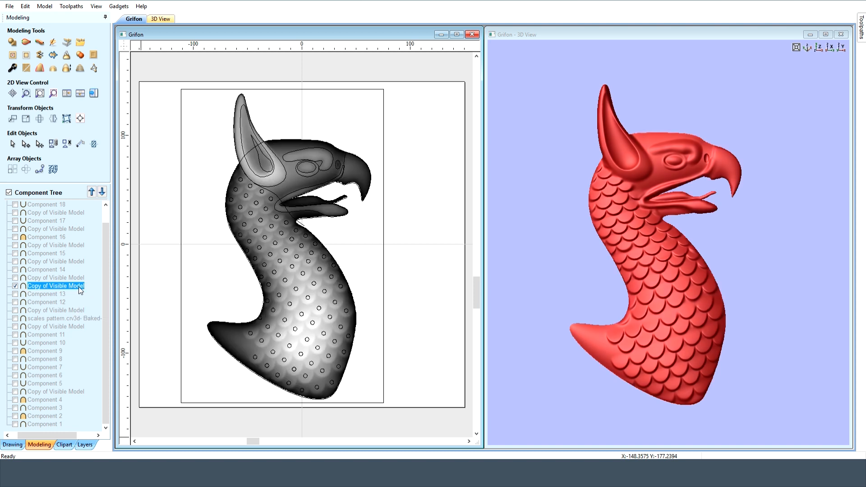
Step: Swap the visible model copy for the Copy of Visible Model directly beneath Component 14 and select it
click(15, 286)
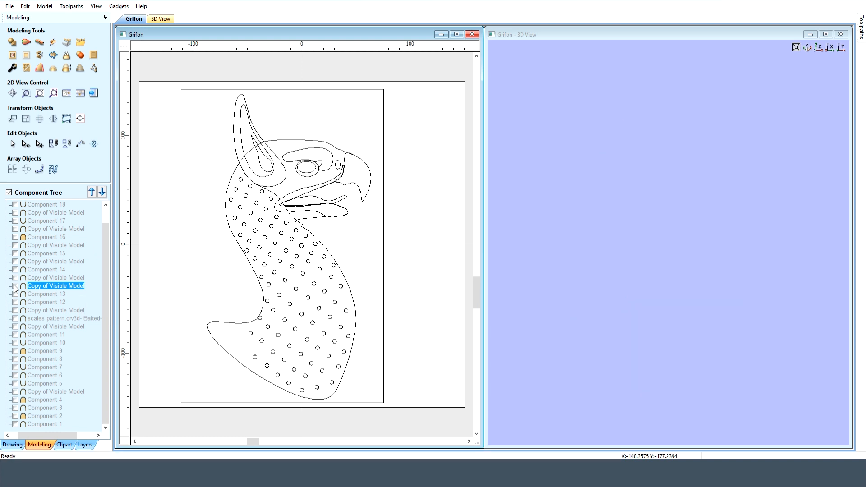
click(15, 278)
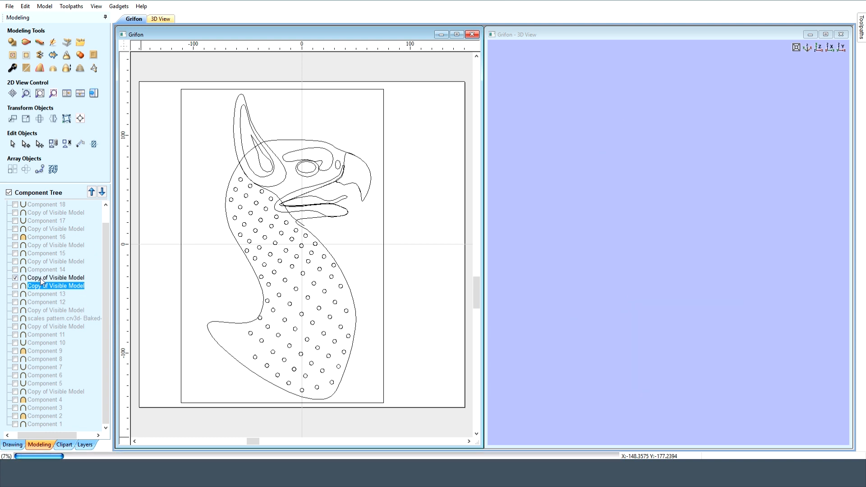
click(75, 277)
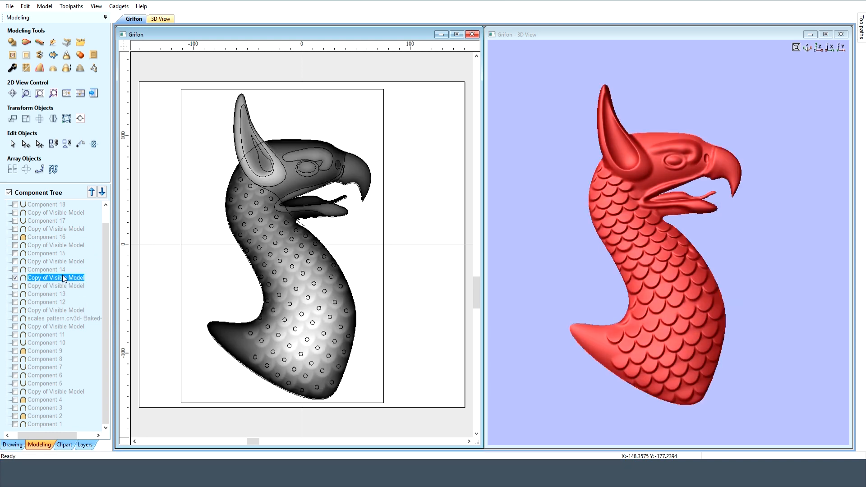
Step: Show Component 14 in the ear, hiding its base model copy to isolate it and restoring that copy
click(16, 269)
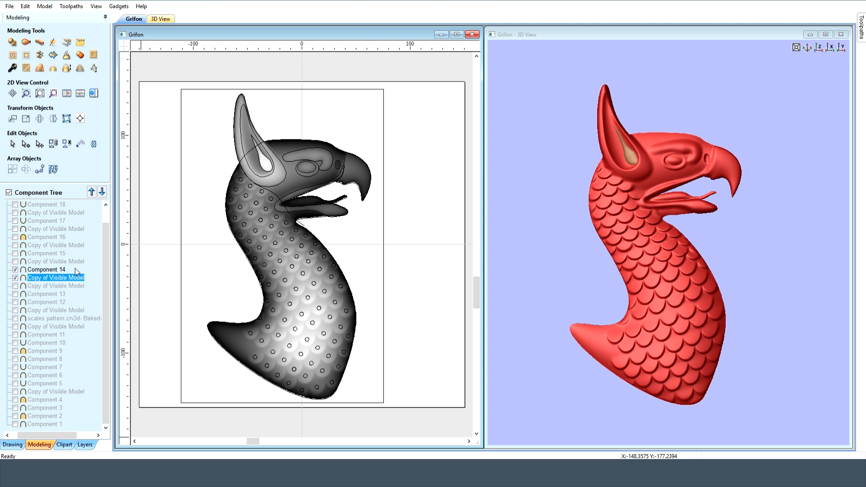
click(16, 278)
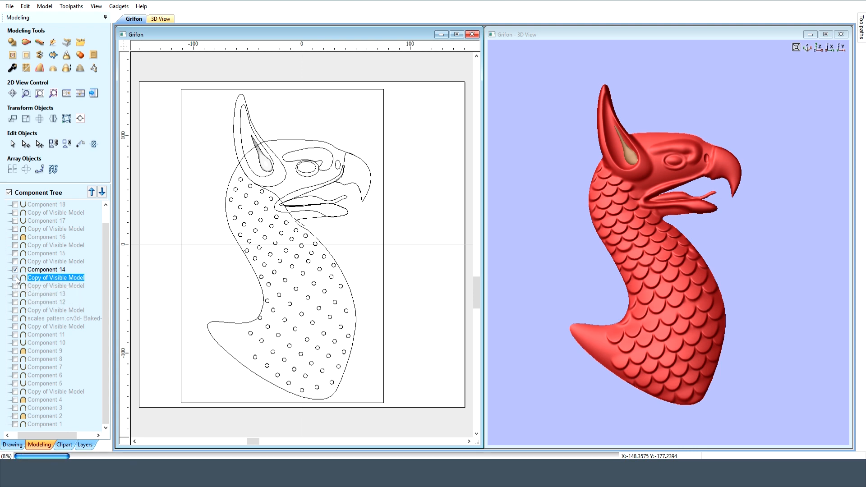
click(16, 278)
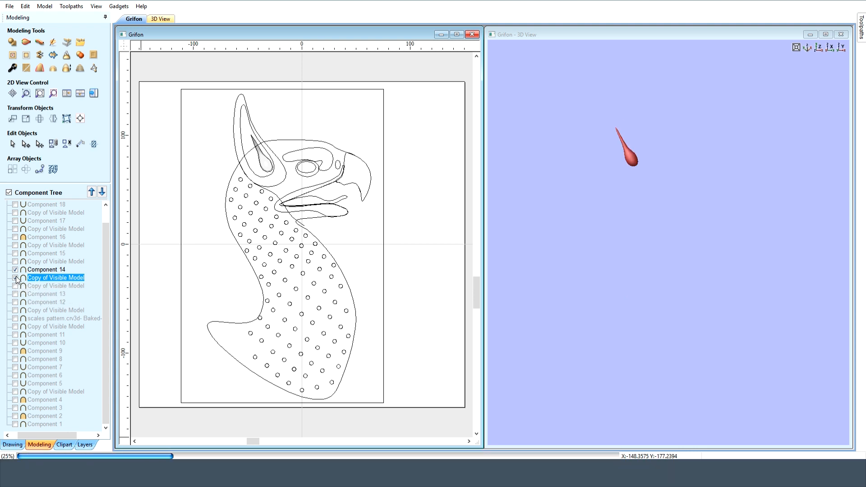
Step: Hide Component 14 with its base copy, and show the Copy of Visible Model above it together with Component 15
click(39, 270)
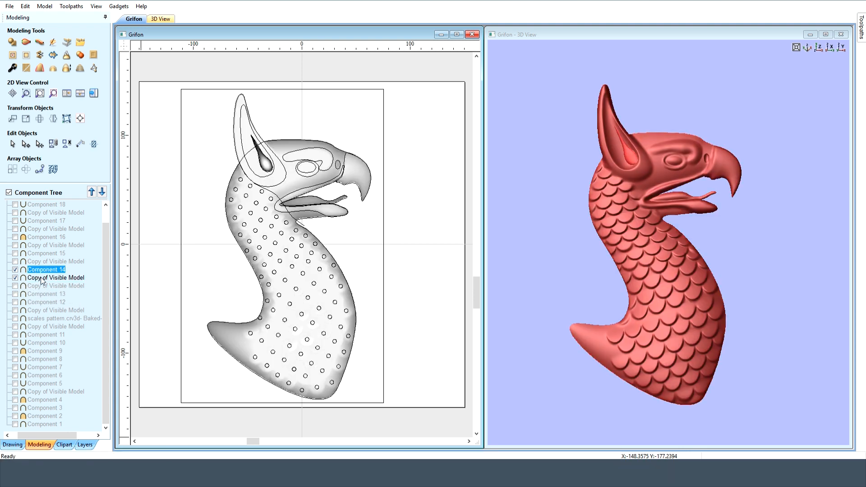
shift+click(21, 279)
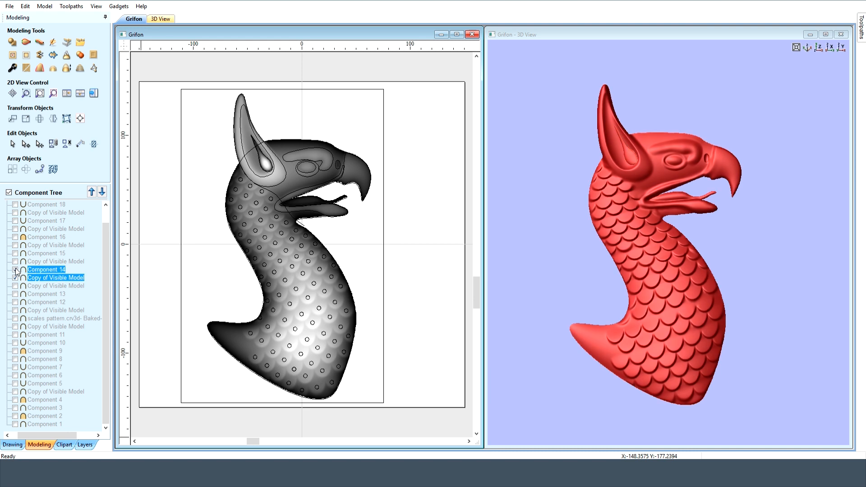
click(15, 278)
click(15, 262)
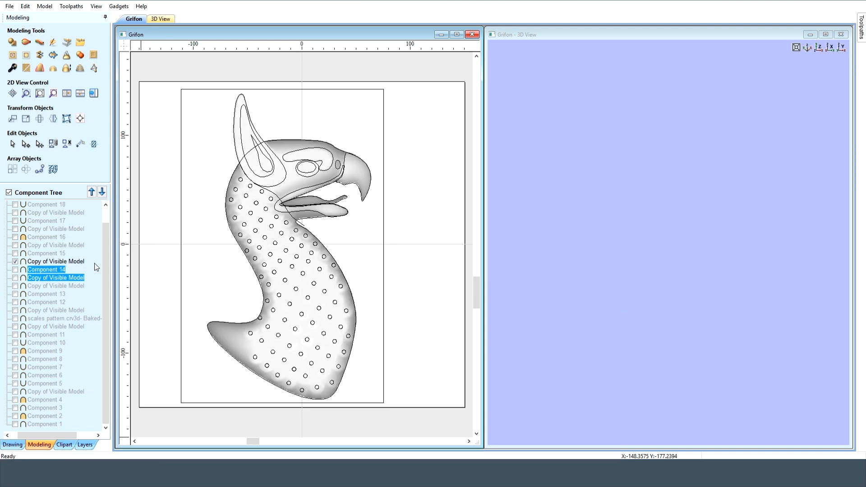
click(15, 253)
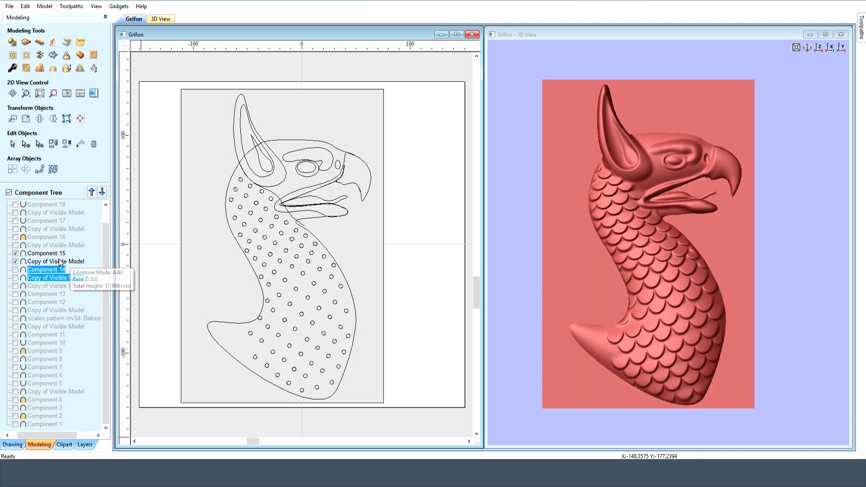
Step: Select and hide Component 15 with its base copy, and show the Copy of Visible Model directly above Component 15
click(60, 253)
click(16, 255)
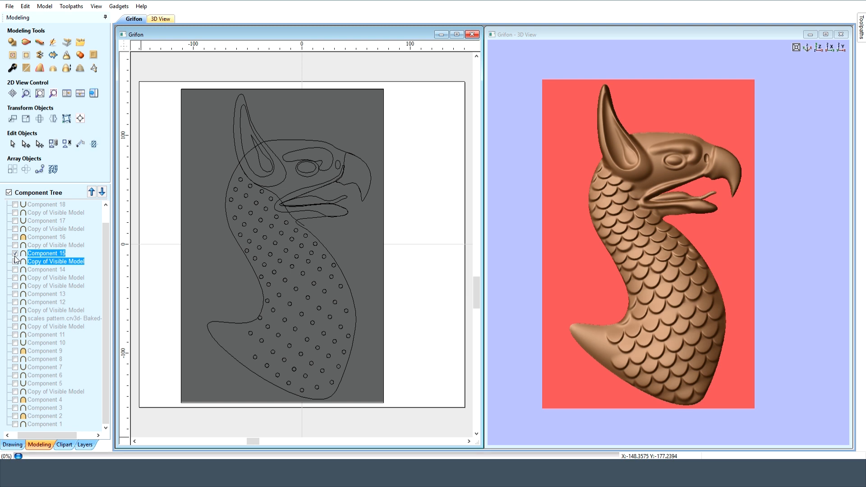
click(15, 245)
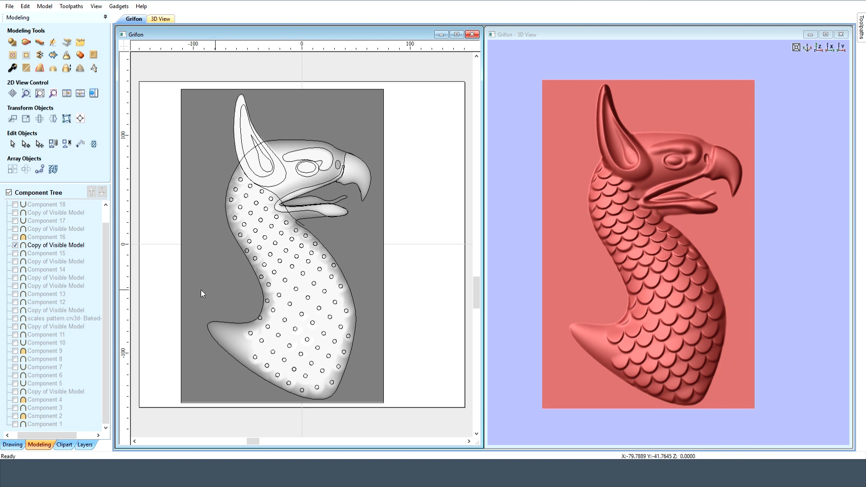
Step: Show Component 16 in the open beak, hide its base model copy to isolate it, and hide Component 16
click(15, 237)
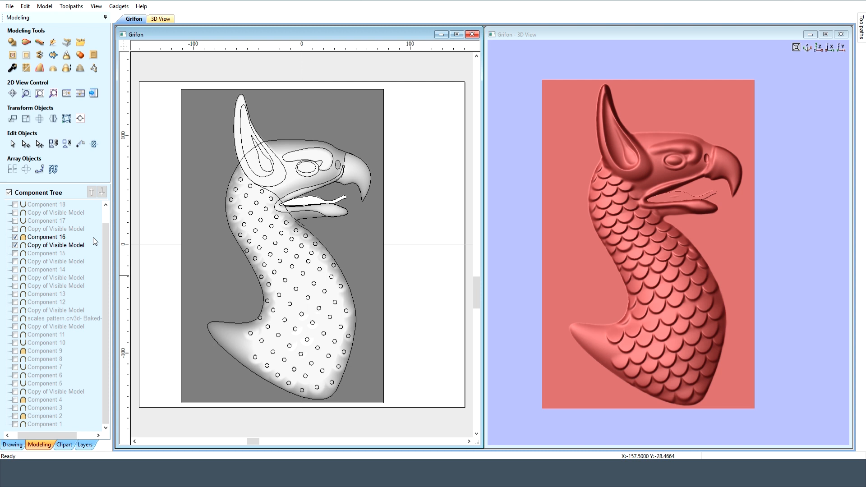
click(15, 245)
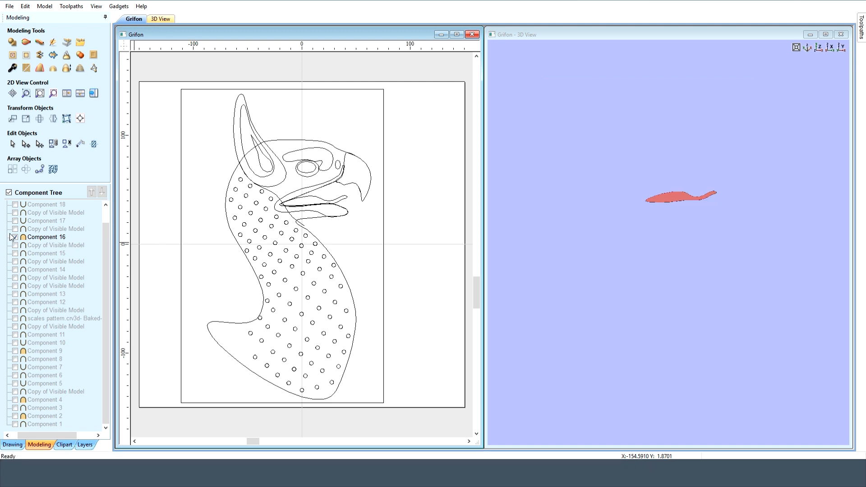
click(15, 238)
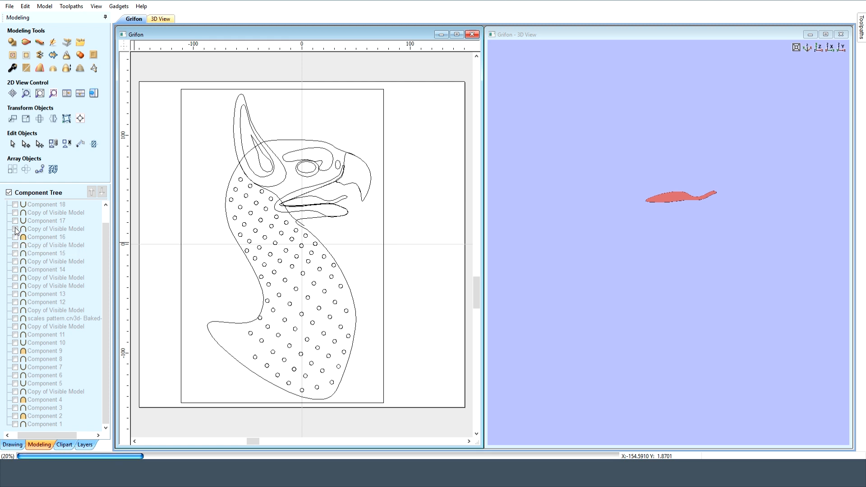
Step: Show the Copy of Visible Model above Component 16 with Component 17, and hide that copy to isolate the scale dimples
click(15, 229)
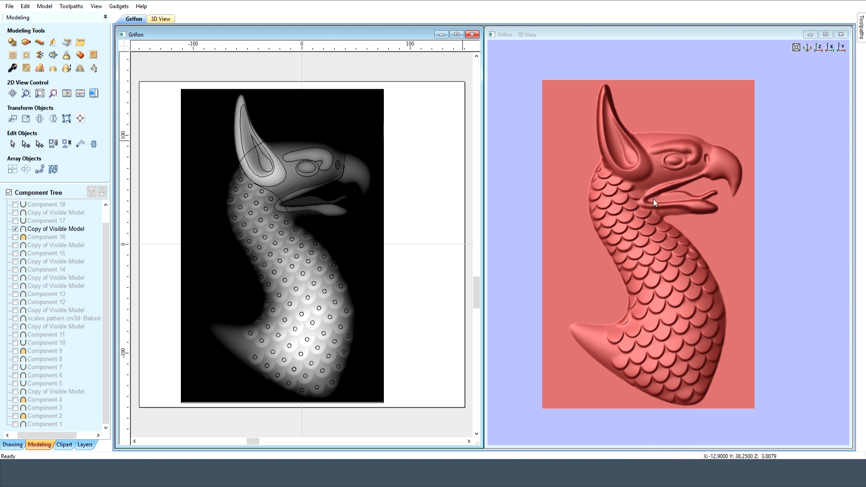
click(16, 220)
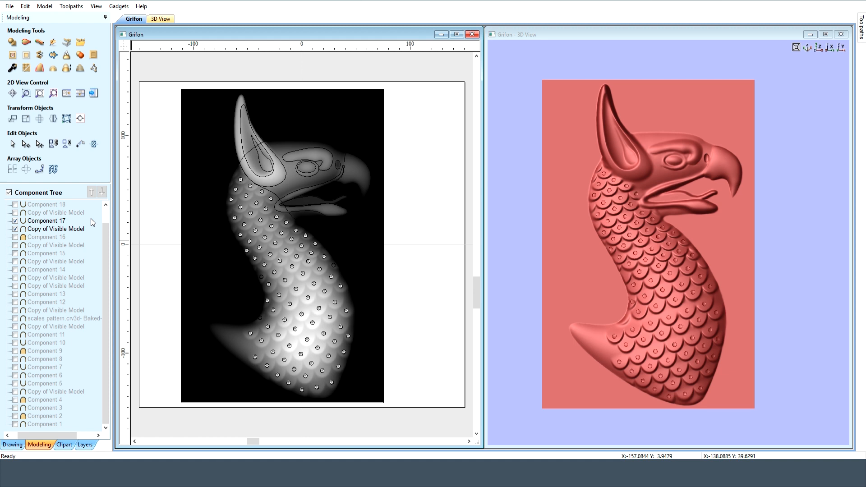
click(15, 229)
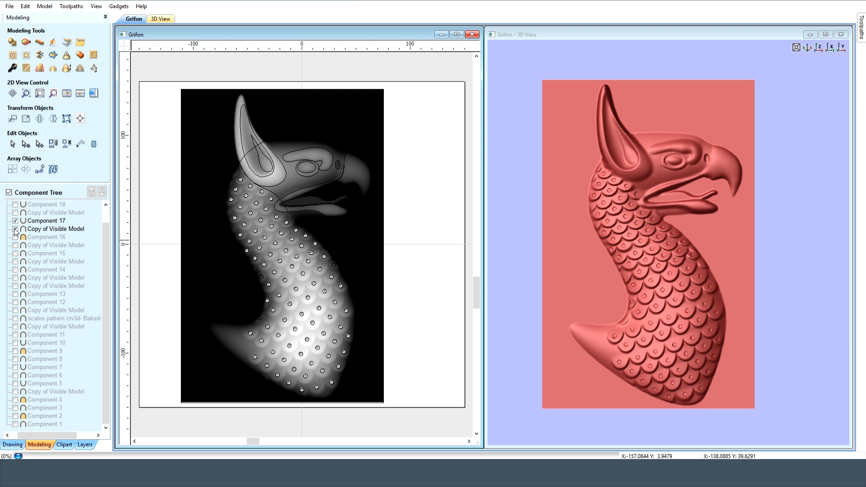
Step: Toggle Component 18 on and off, and show it again together with the Copy of Visible Model directly above Component 17
scroll(105, 239, up, 1)
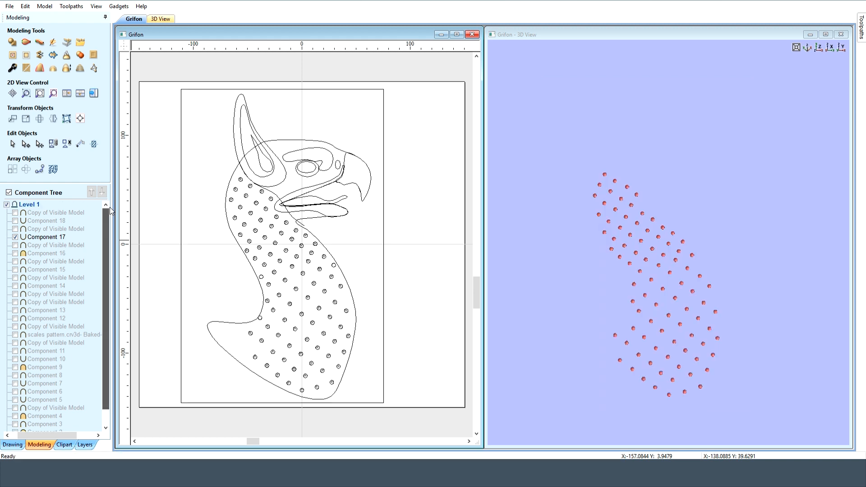
click(15, 221)
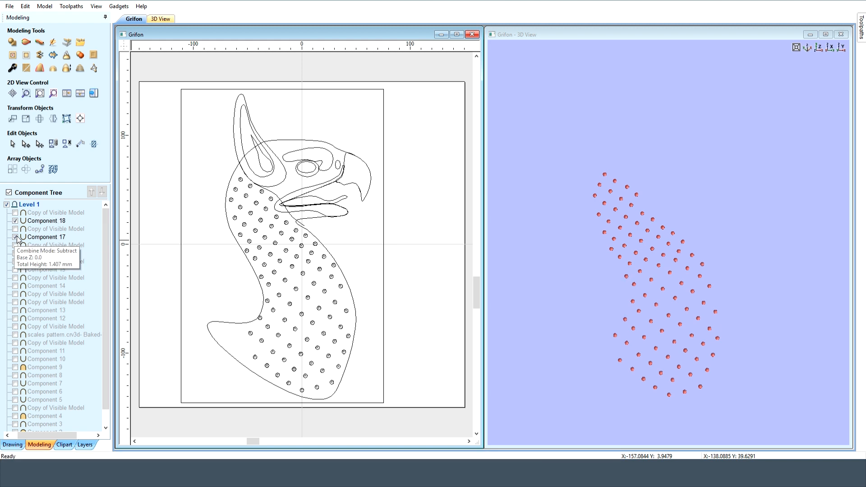
click(15, 221)
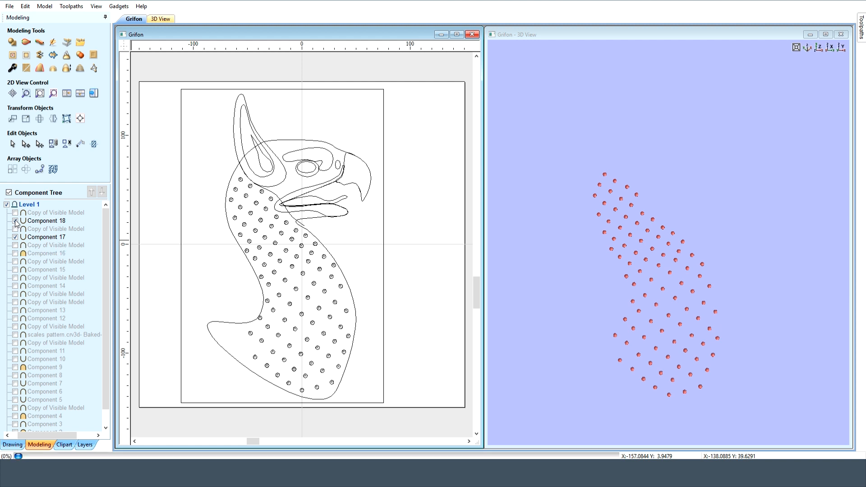
click(16, 229)
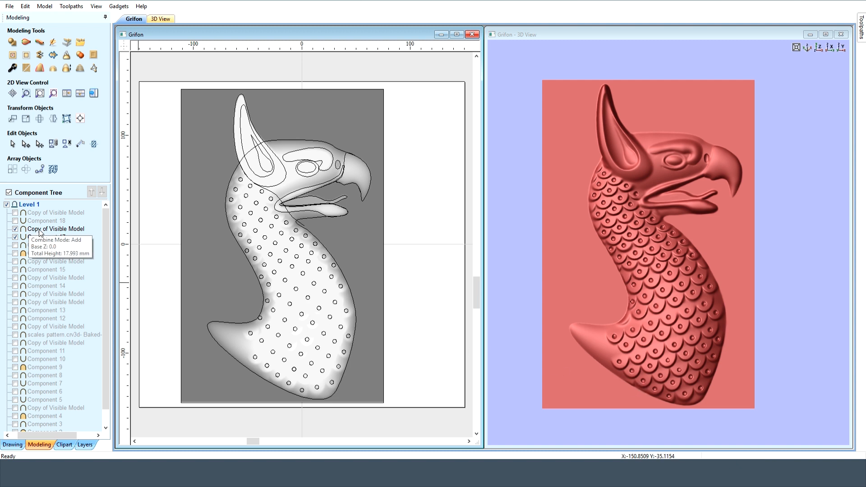
click(15, 221)
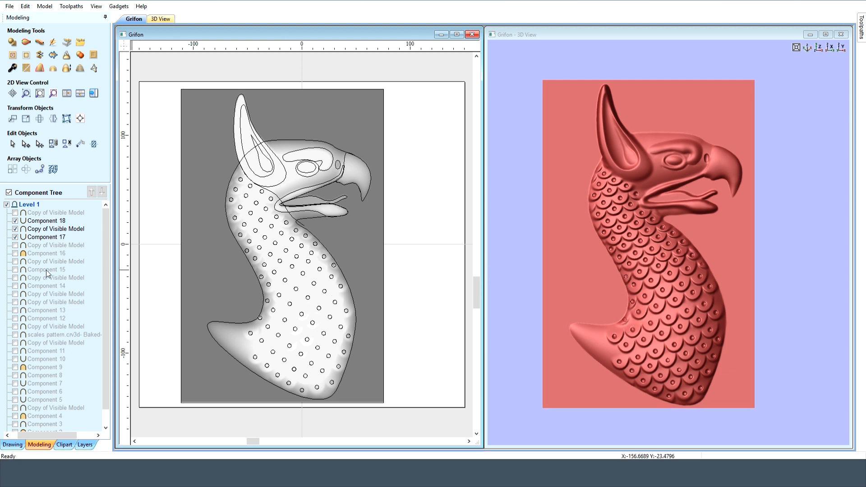
Step: Hide Components 17 and 18 with the copy between them, and show the topmost Copy of Visible Model in Level 1
click(15, 237)
click(15, 229)
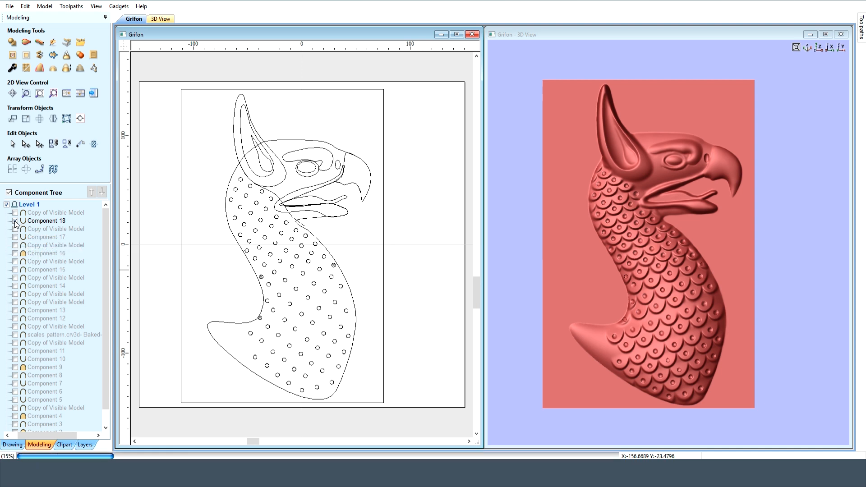
click(16, 221)
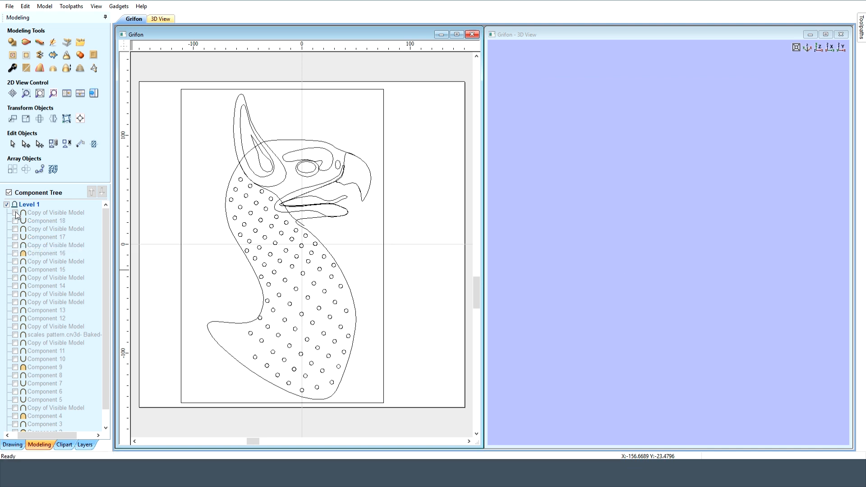
click(16, 212)
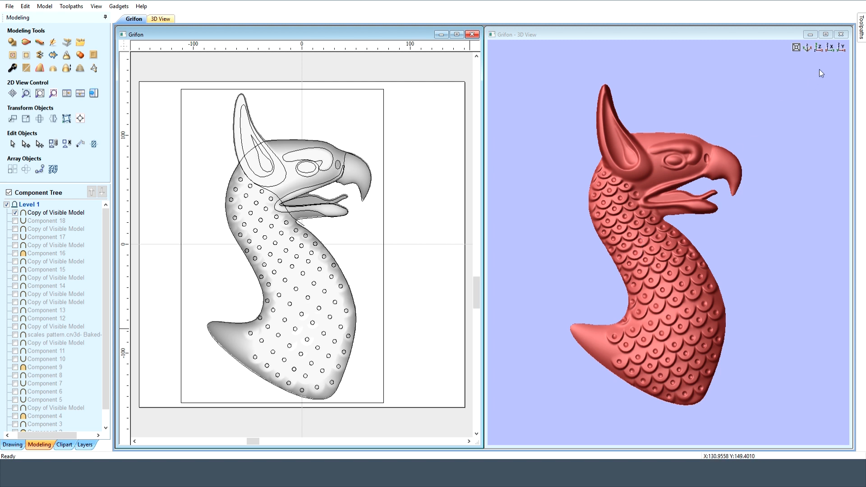
Step: Maximize the 3D view and open the topmost Copy of Visible Model in Sculpting with the Smooth tool, keeping the changes before exiting
click(826, 34)
scroll(488, 328, up, 5)
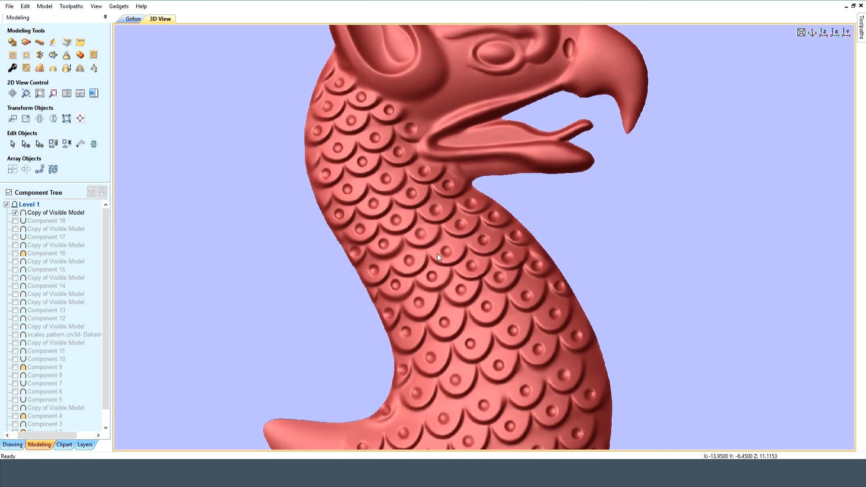
click(54, 214)
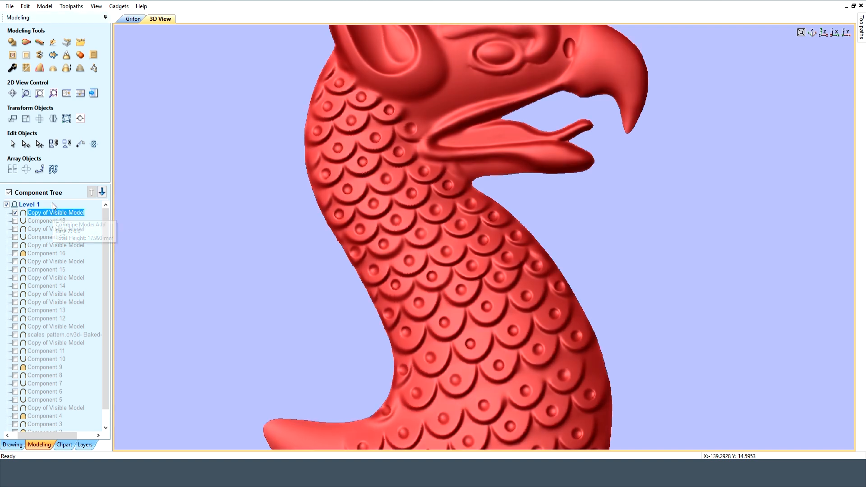
click(54, 43)
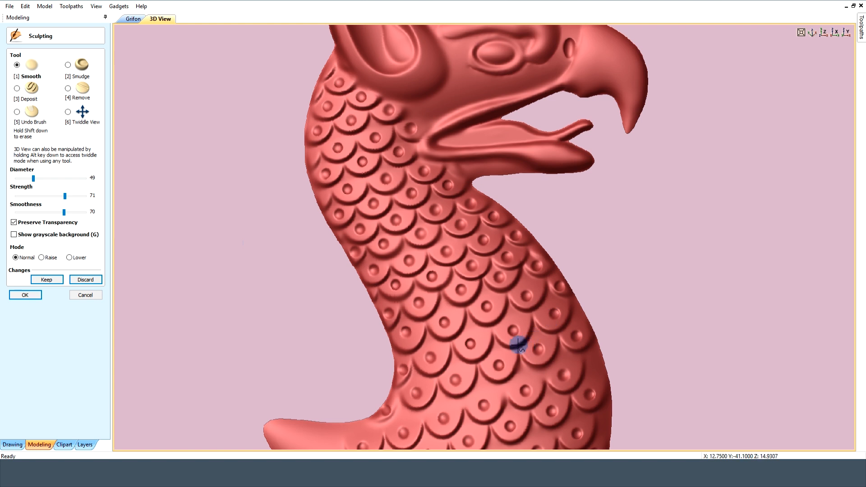
click(45, 279)
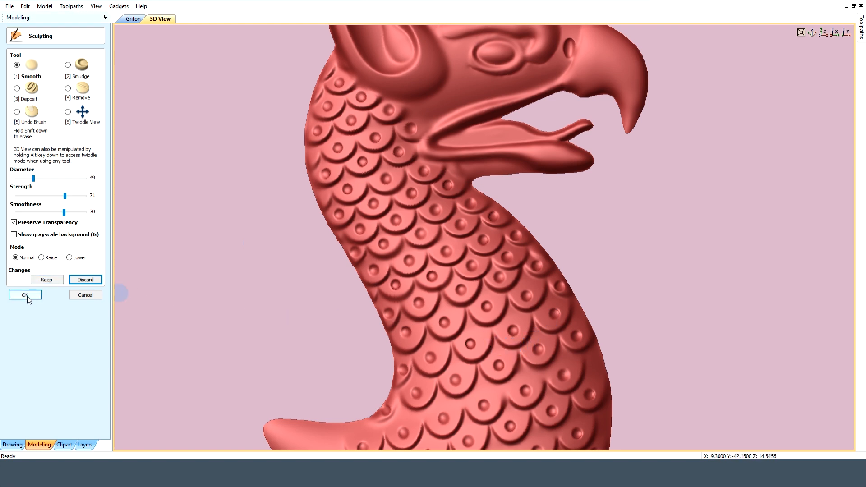
click(87, 295)
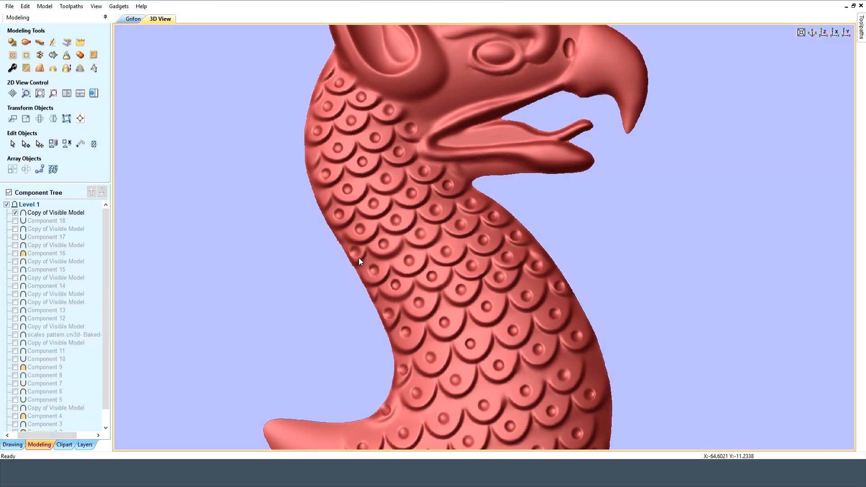
Step: Set the topmost Copy of Visible Model's appearance to Use Material with bilinga-wood, and deselect the component
click(814, 33)
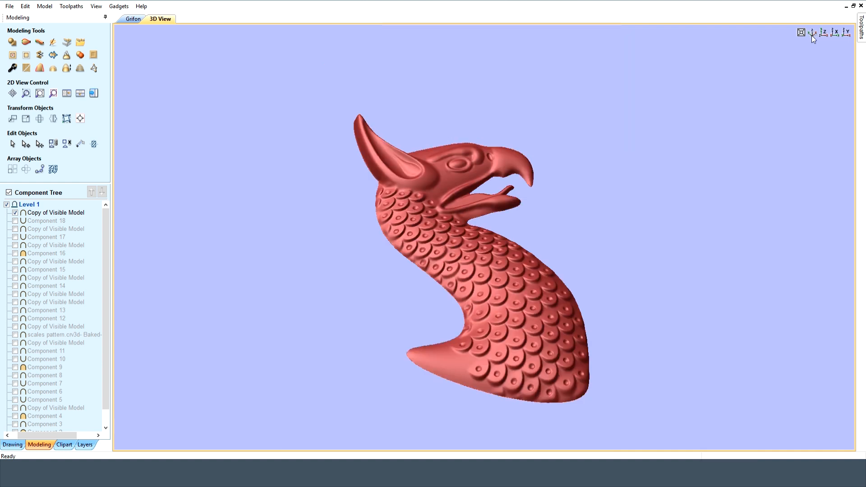
click(801, 32)
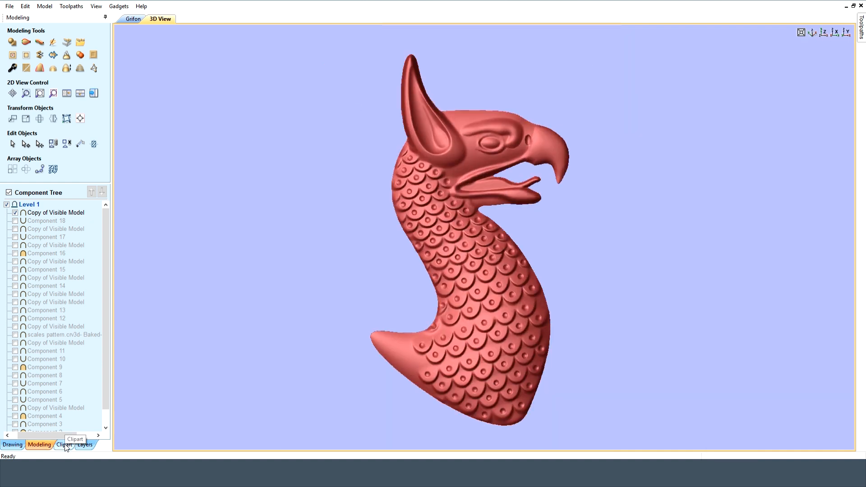
click(66, 212)
right_click(60, 211)
click(90, 333)
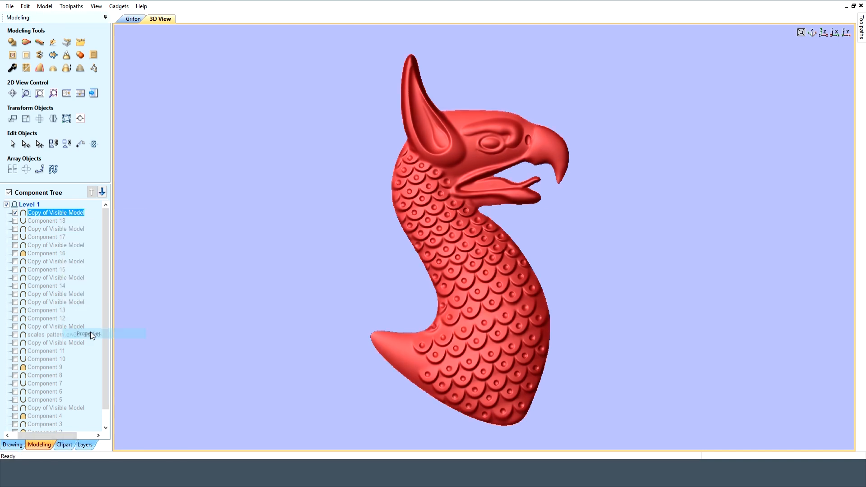
click(90, 210)
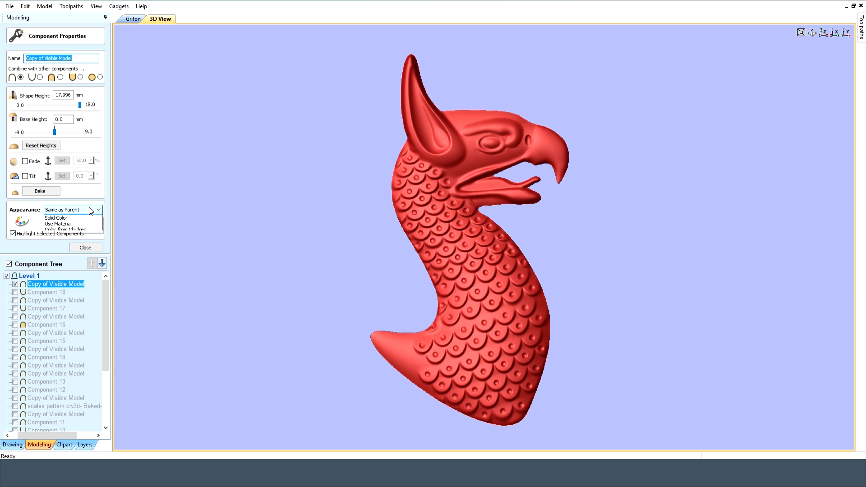
click(79, 226)
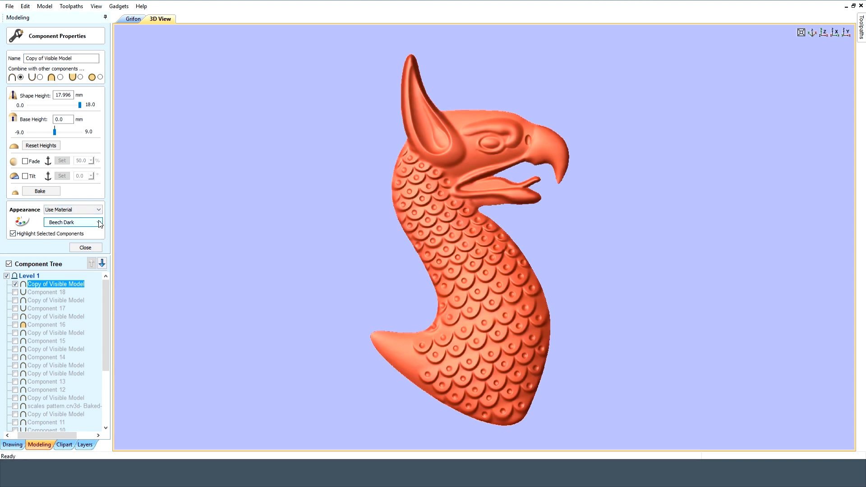
click(99, 222)
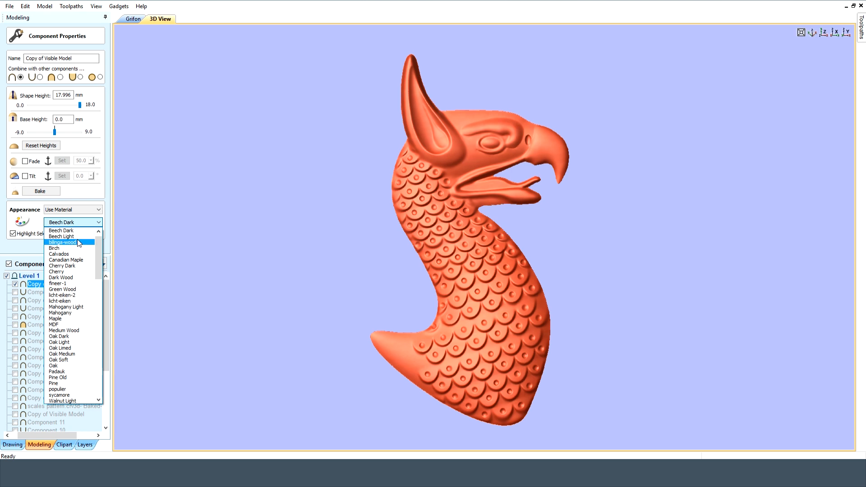
click(78, 242)
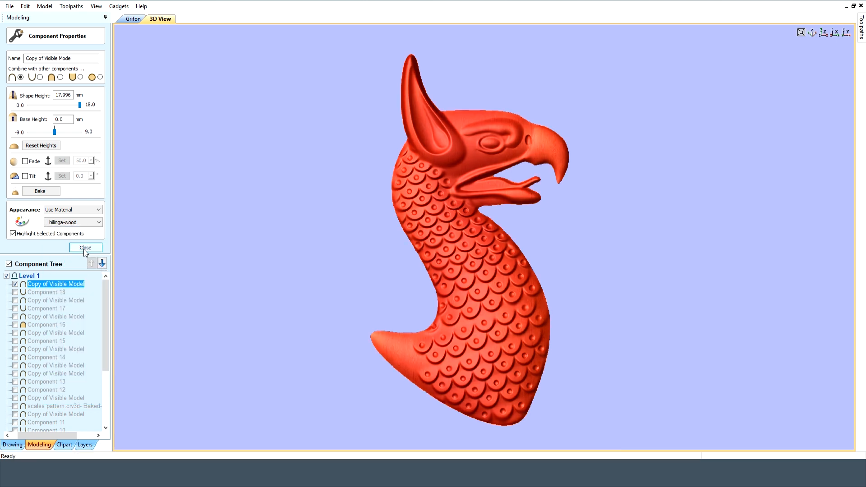
click(85, 248)
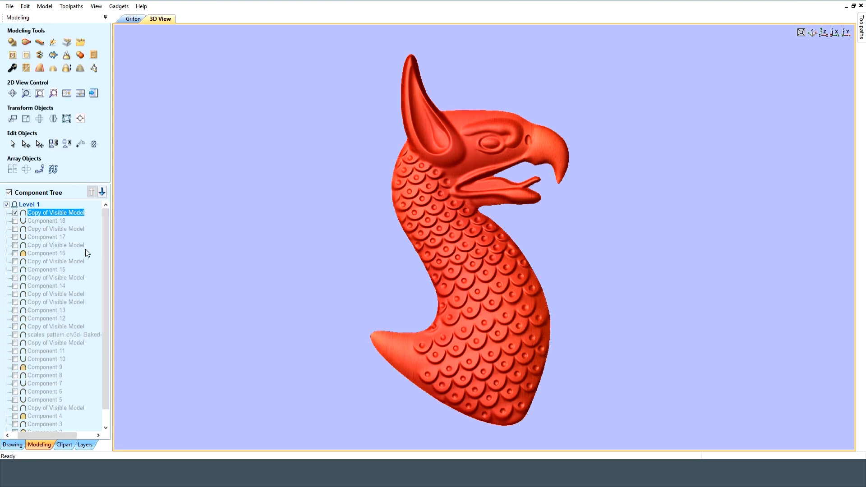
click(84, 220)
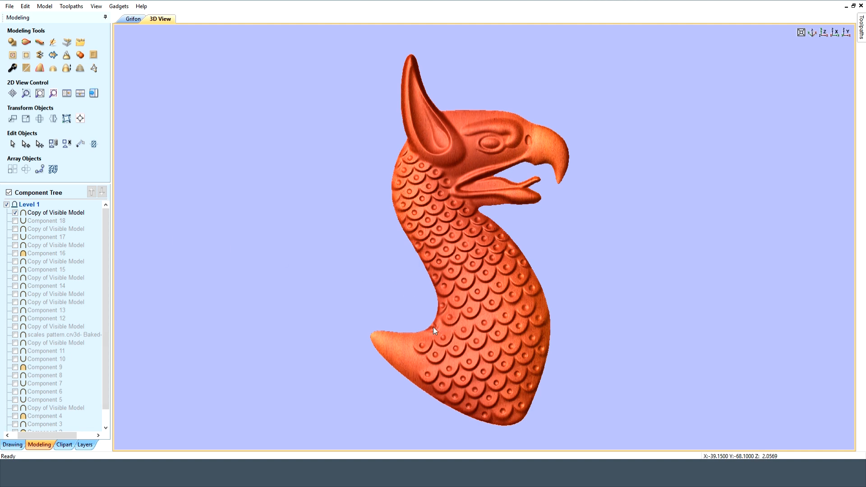